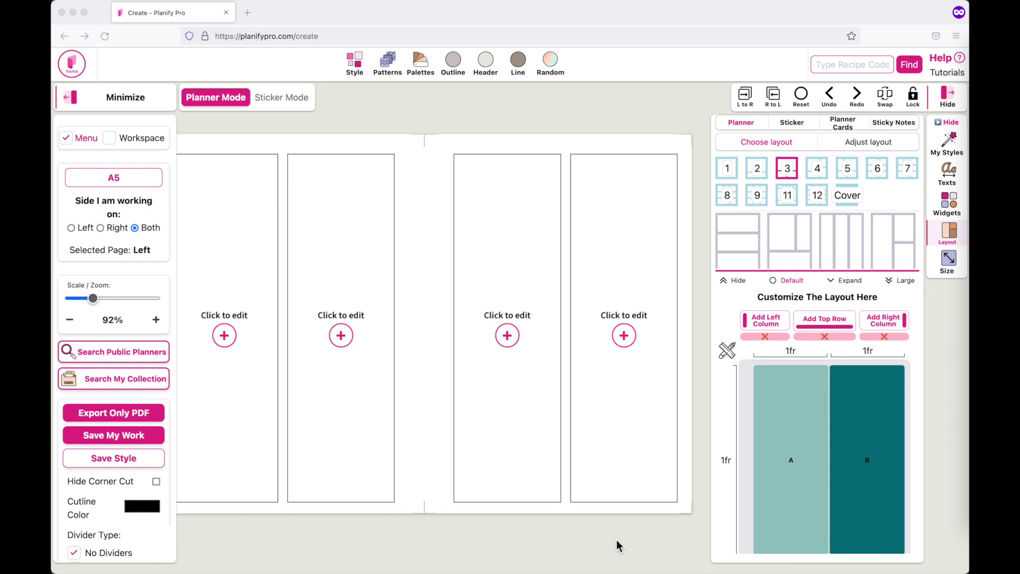
# Apply the fourth preset, one tall box beside two stacked boxes, then hide the preset thumbnails.
pyautogui.click(742, 246)
pyautogui.click(798, 248)
pyautogui.click(835, 252)
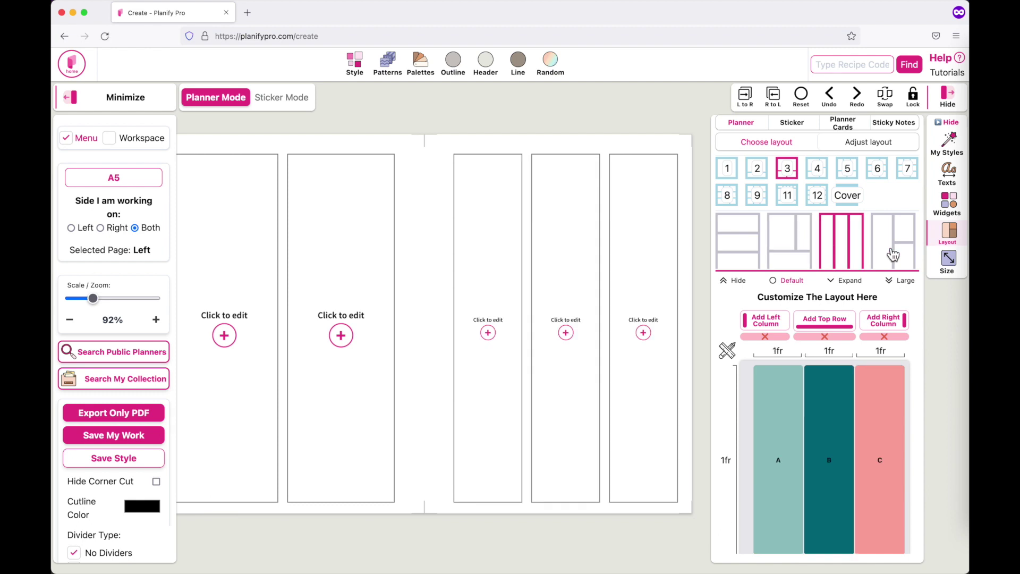
pyautogui.click(893, 254)
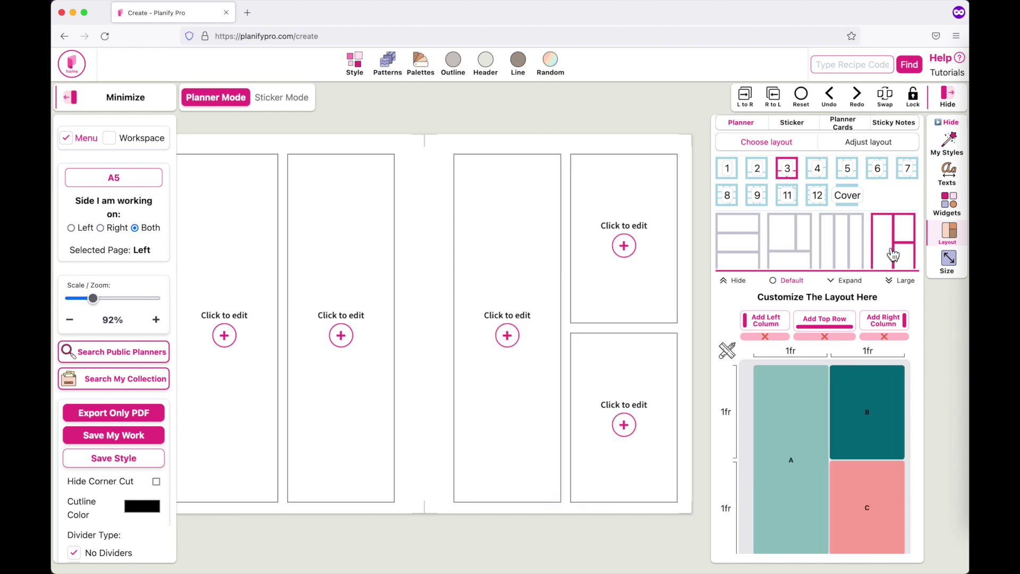
pyautogui.click(739, 281)
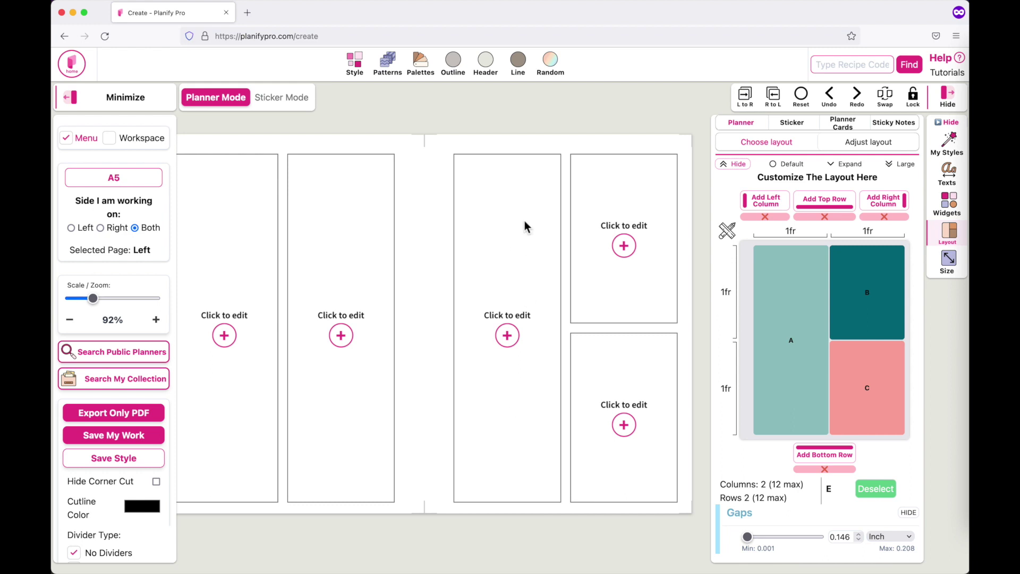
# Set the first column's width to 1.2fr.
pyautogui.click(806, 239)
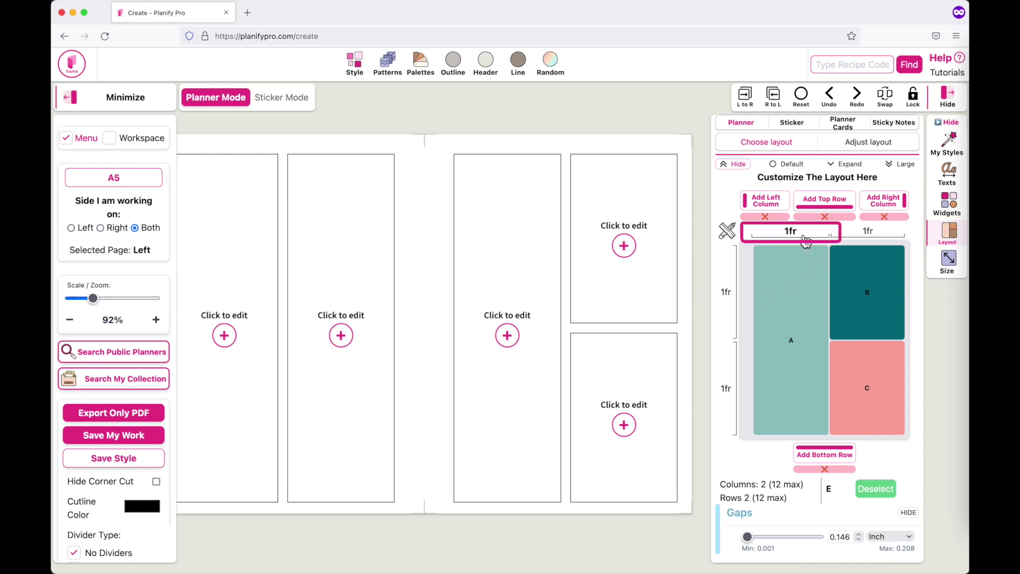
pyautogui.click(807, 239)
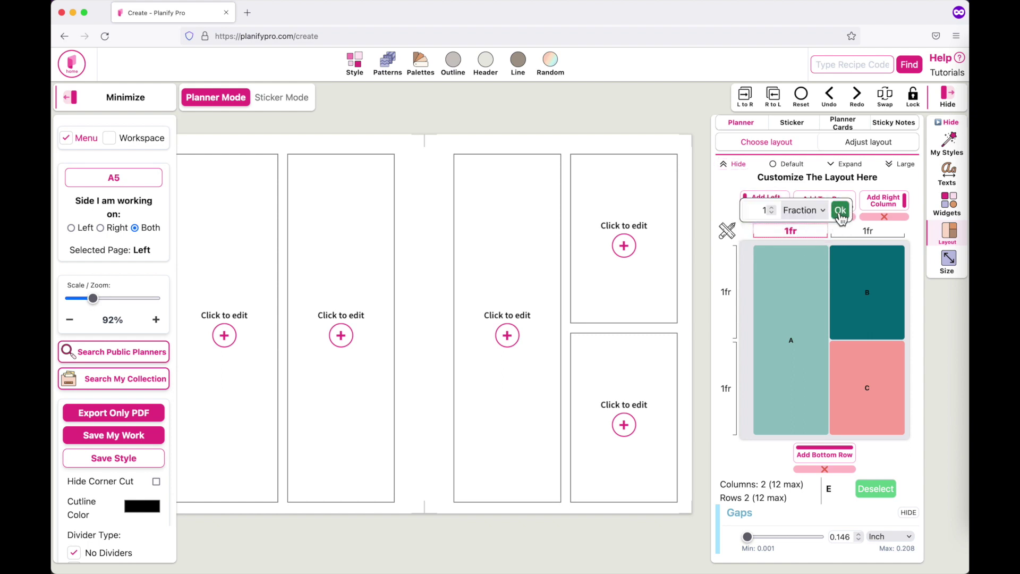
pyautogui.click(772, 208)
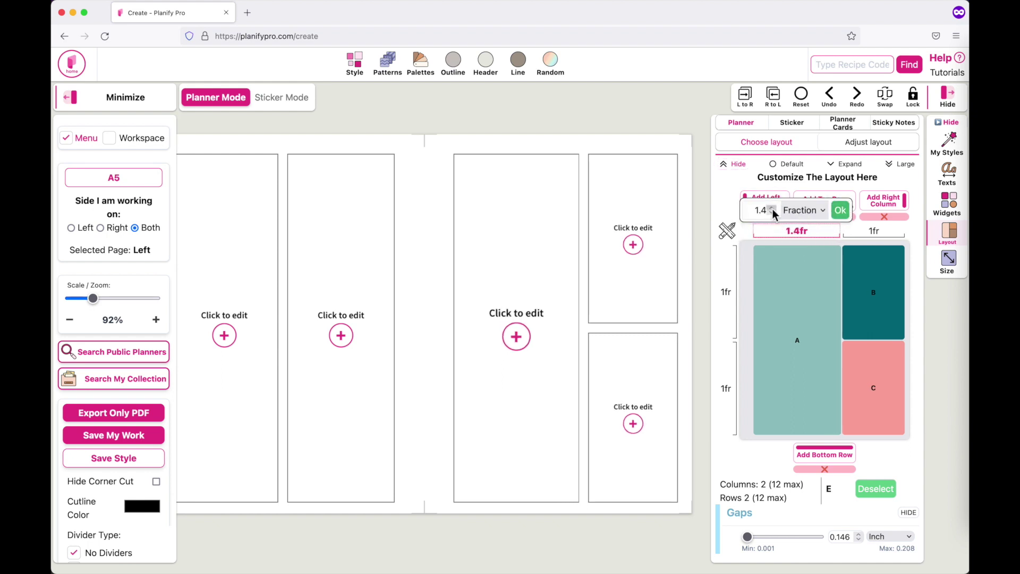
pyautogui.click(772, 215)
pyautogui.click(772, 214)
pyautogui.click(771, 214)
pyautogui.click(772, 214)
pyautogui.click(771, 208)
pyautogui.click(771, 208)
pyautogui.click(771, 208)
pyautogui.click(770, 213)
pyautogui.click(770, 213)
pyautogui.click(803, 212)
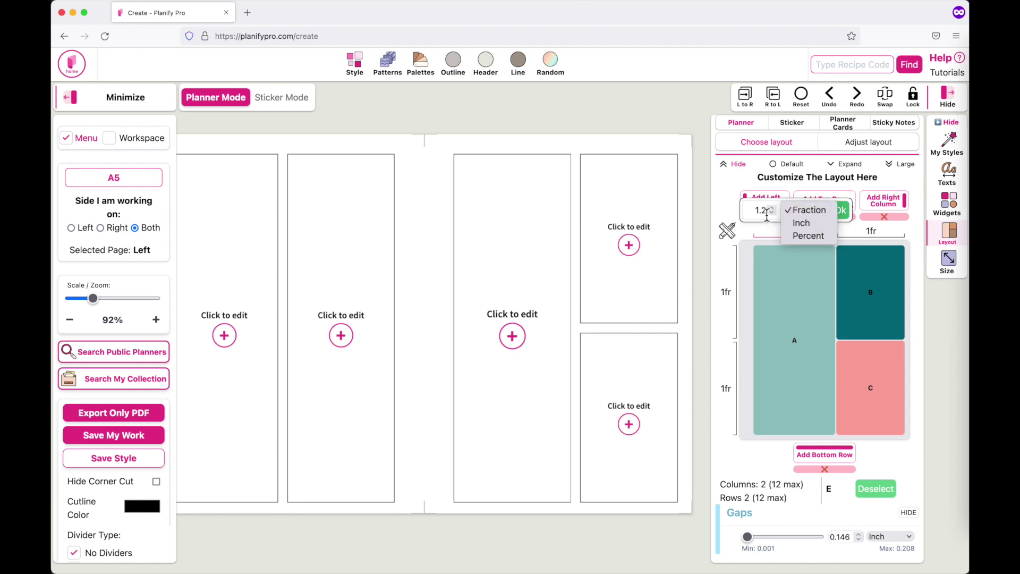
pyautogui.click(846, 212)
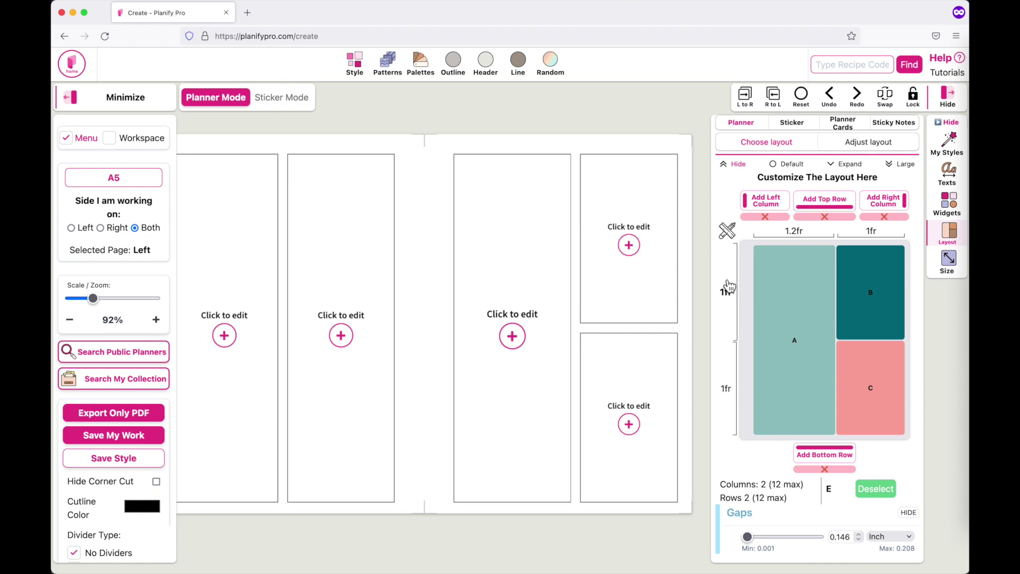
# Try other first-row heights, then leave the first row at 1fr.
pyautogui.click(727, 296)
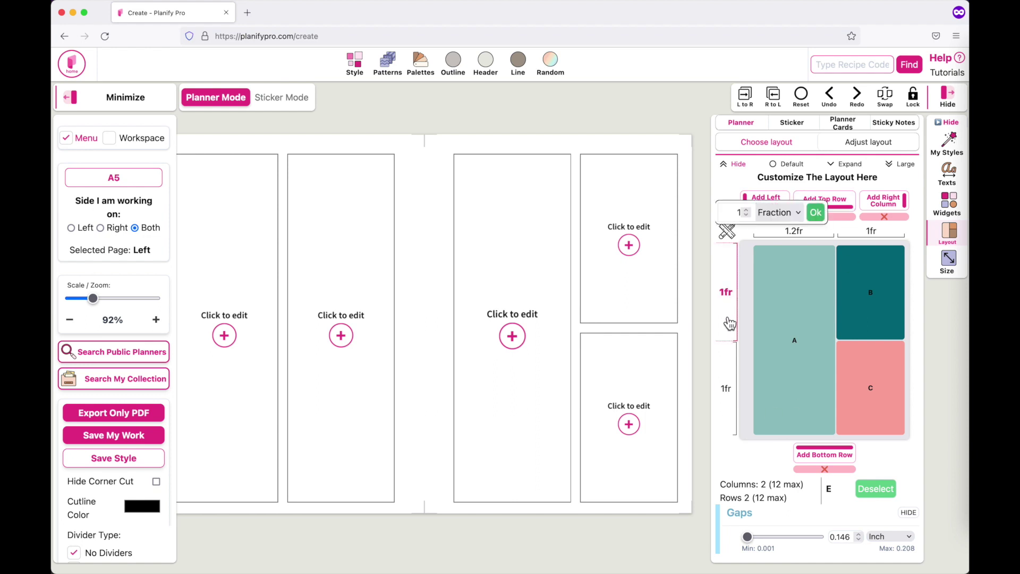
pyautogui.click(748, 210)
pyautogui.click(747, 210)
pyautogui.click(748, 216)
pyautogui.click(747, 216)
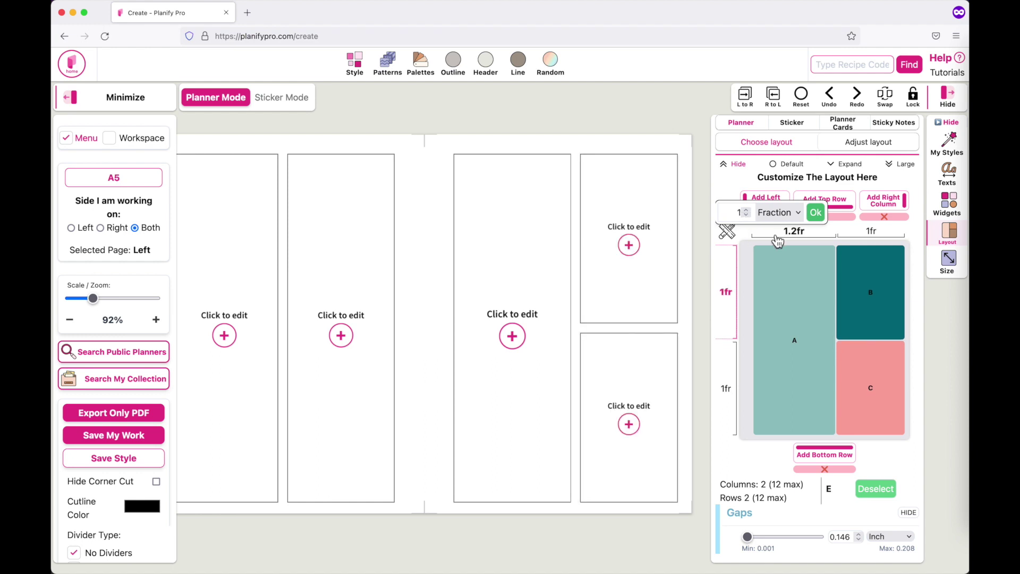
pyautogui.click(815, 212)
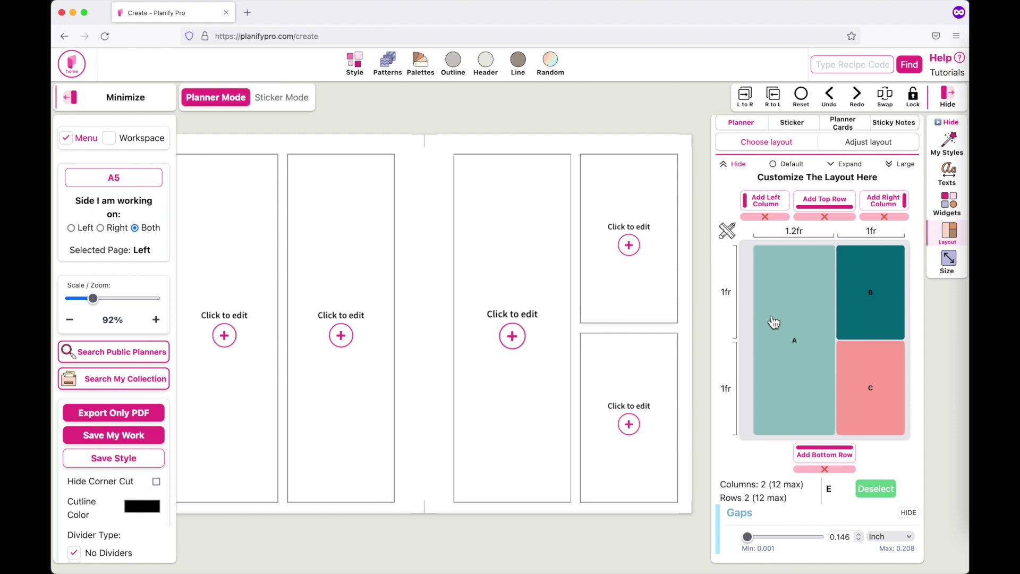
# Add empty columns on the left and right, and empty rows along the top and bottom.
pyautogui.click(768, 205)
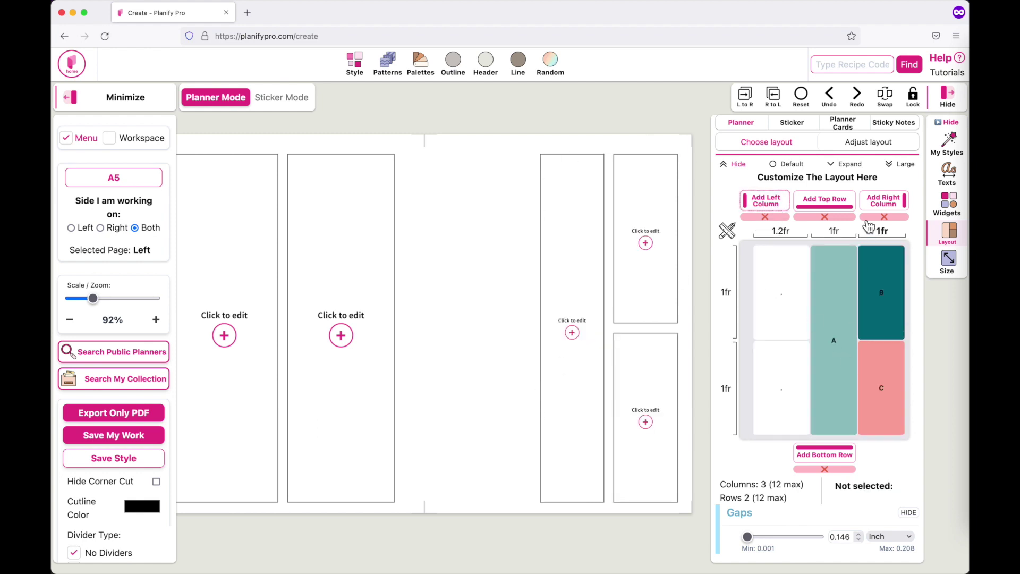
pyautogui.click(884, 206)
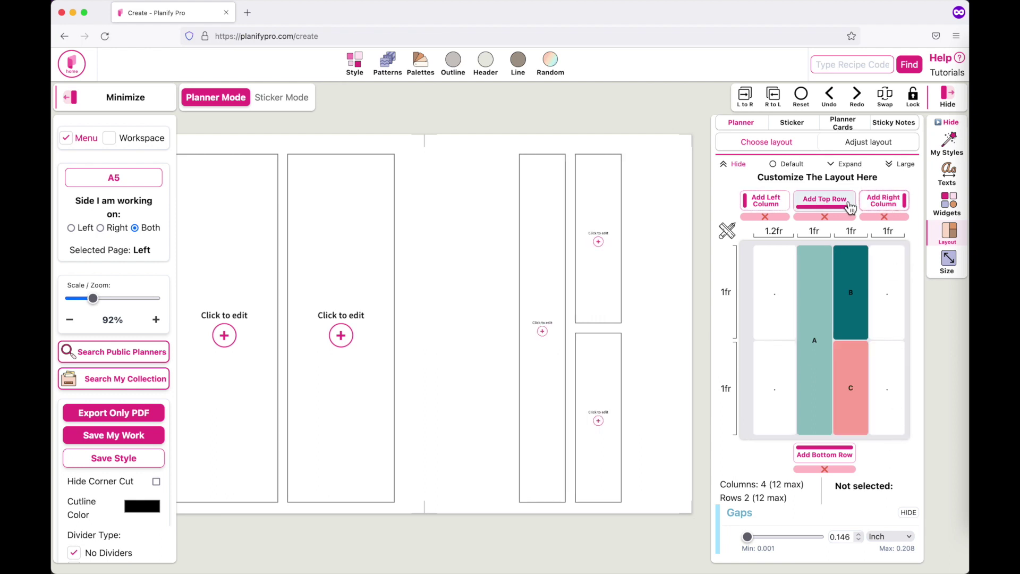
pyautogui.click(848, 205)
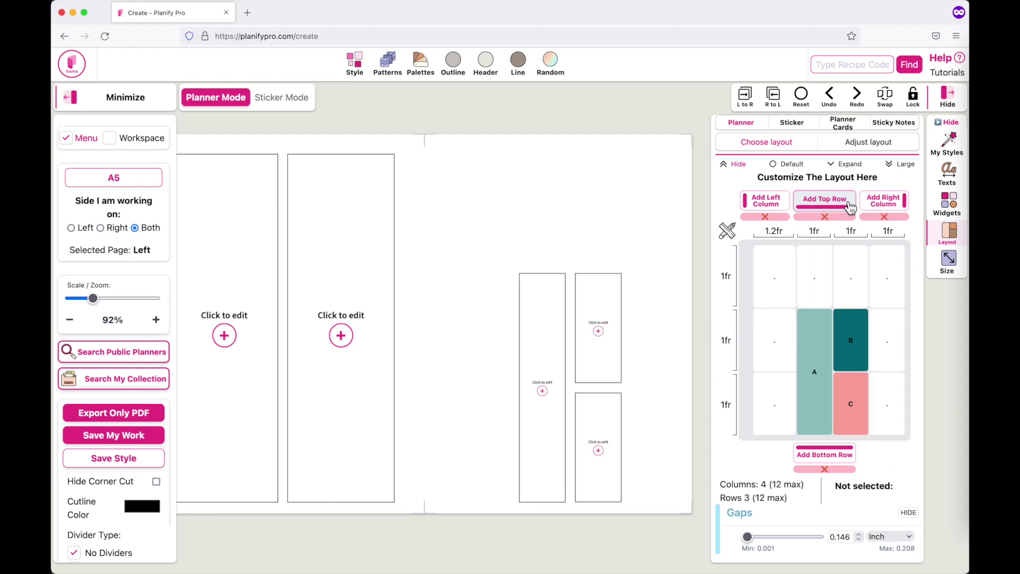
pyautogui.click(836, 457)
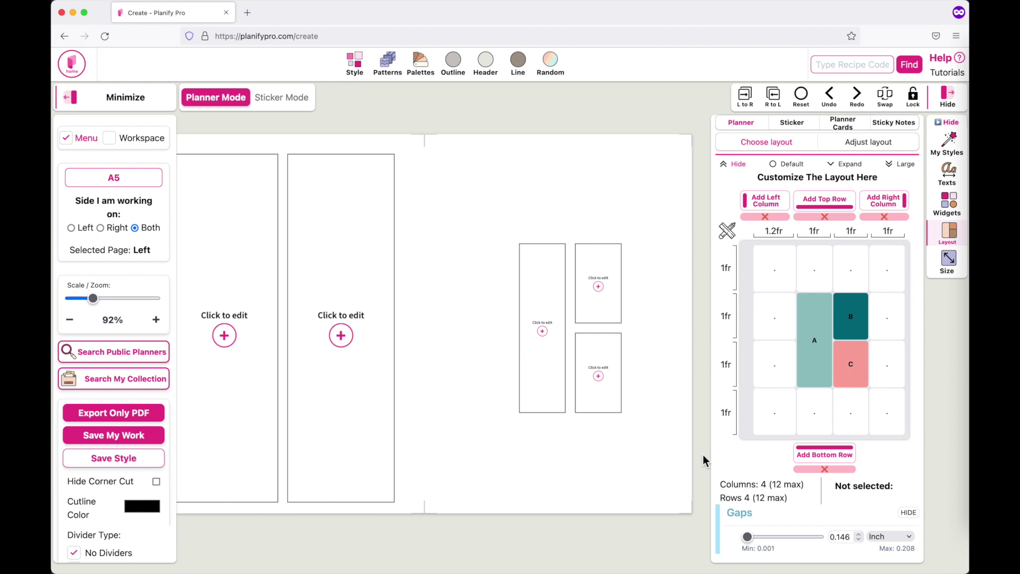
# Add box D top-left and box F below A, then extend D down through three rows.
pyautogui.click(777, 273)
pyautogui.click(778, 274)
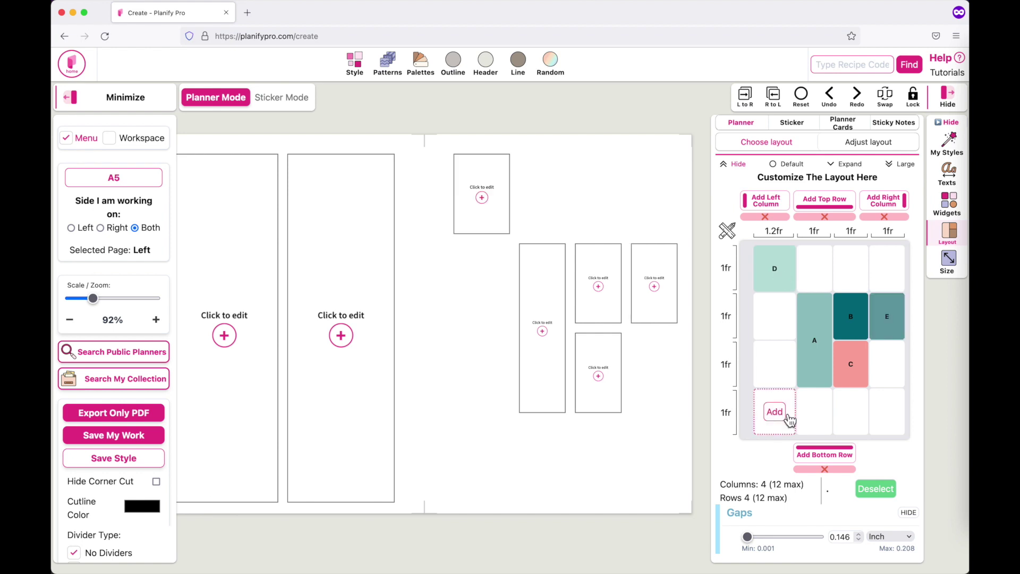
pyautogui.click(822, 418)
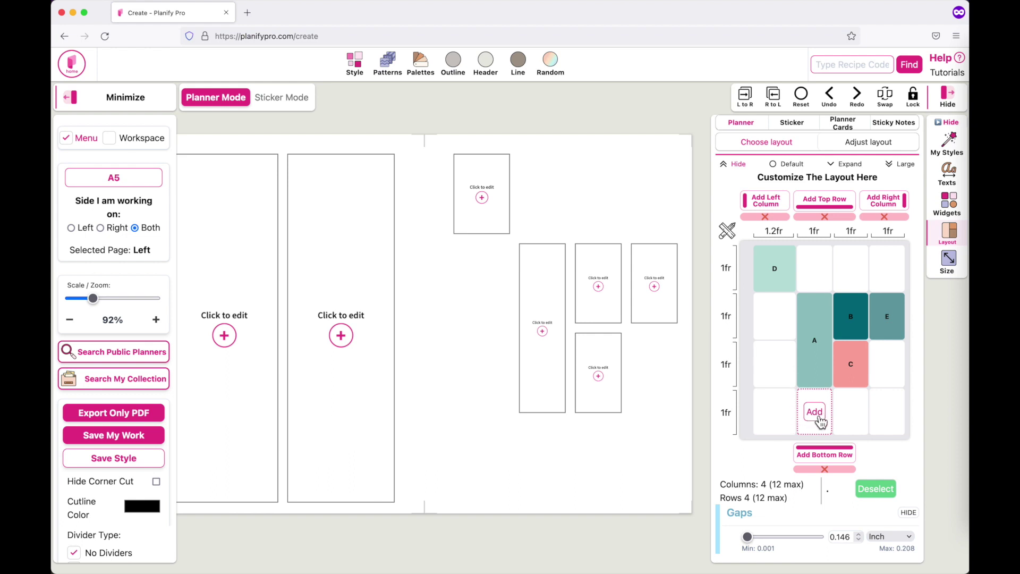
pyautogui.click(818, 417)
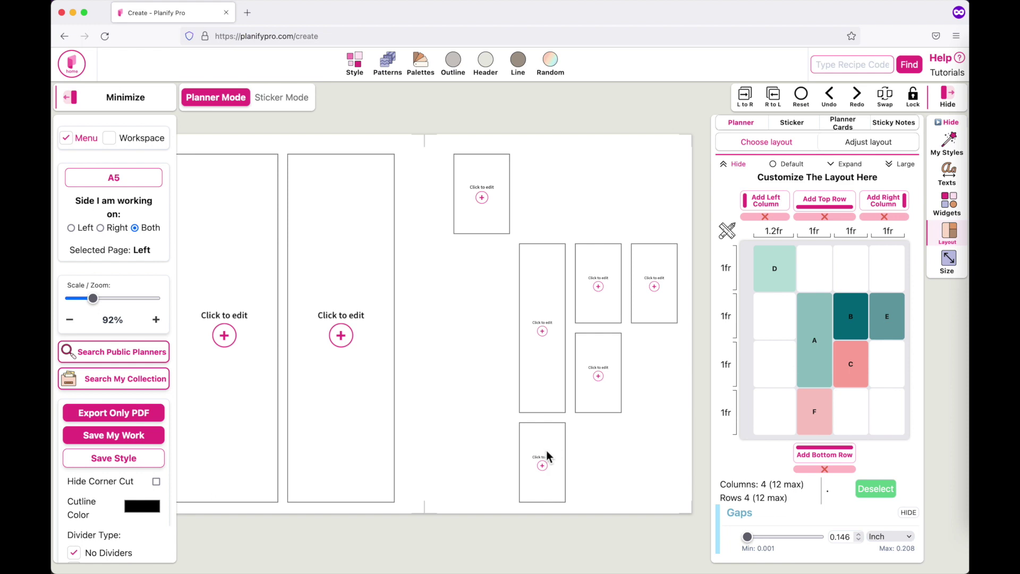
pyautogui.click(783, 277)
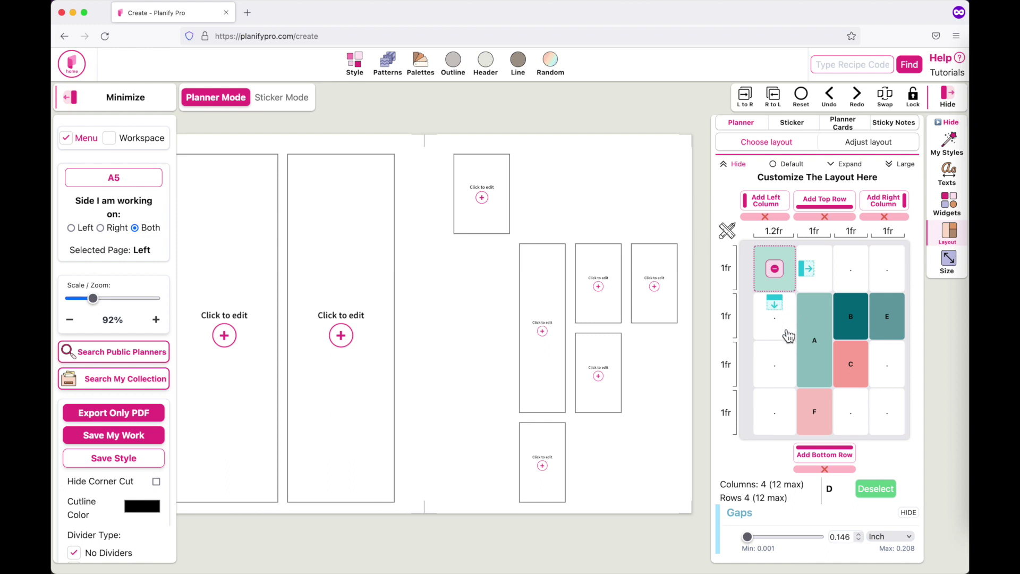
pyautogui.click(775, 304)
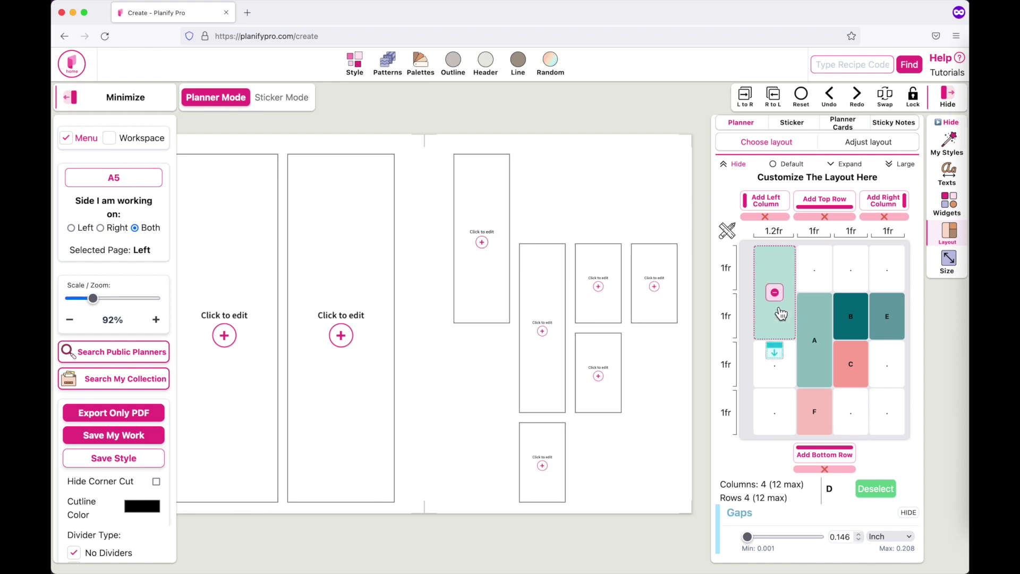
pyautogui.click(775, 352)
# Add box G in the second top cell and widen it across the three right-hand columns.
pyautogui.click(831, 280)
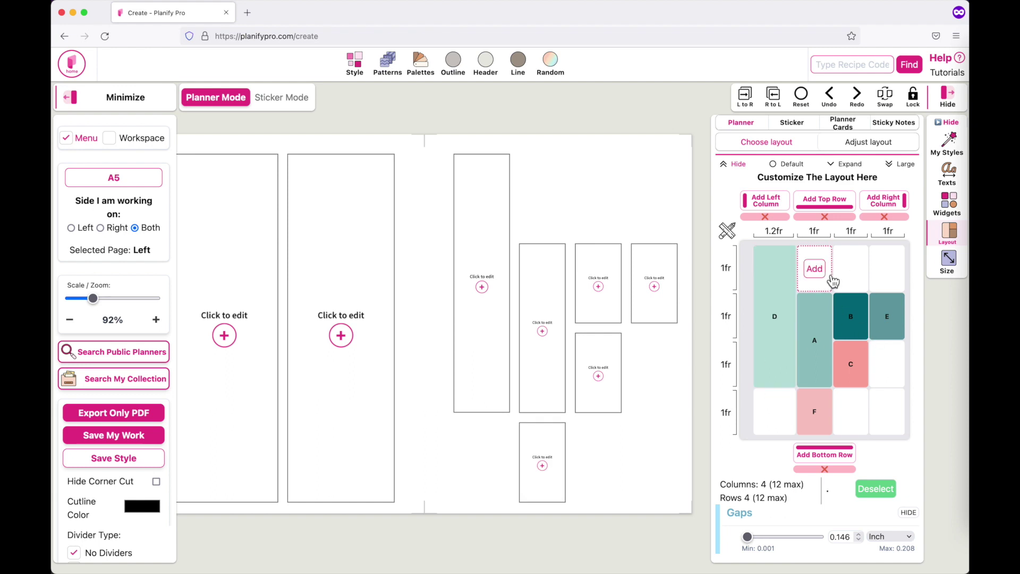
pyautogui.click(822, 273)
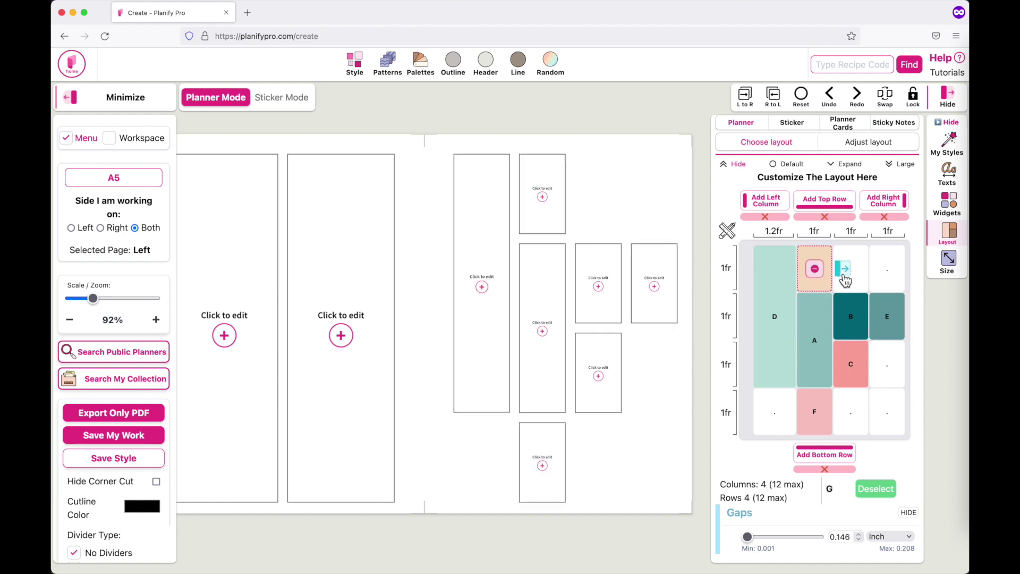
pyautogui.click(843, 272)
pyautogui.click(879, 271)
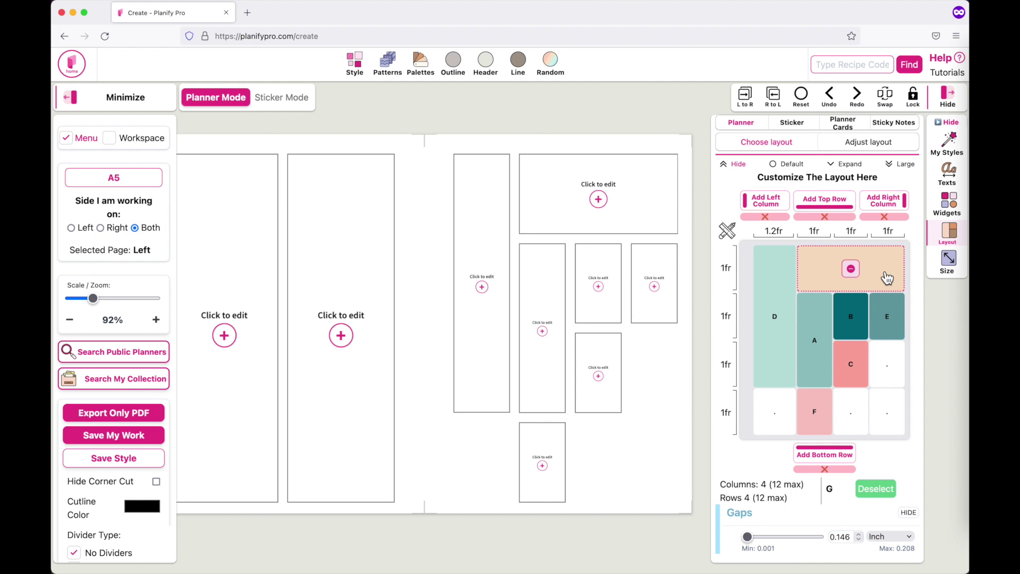
pyautogui.click(785, 364)
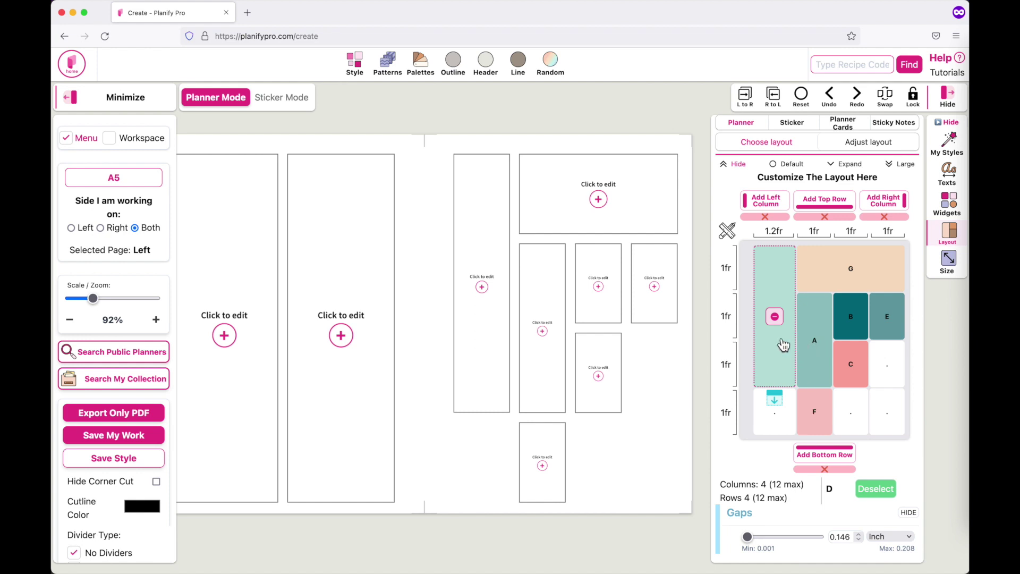
# Delete boxes A and G, then widen box D into the second column.
pyautogui.click(826, 329)
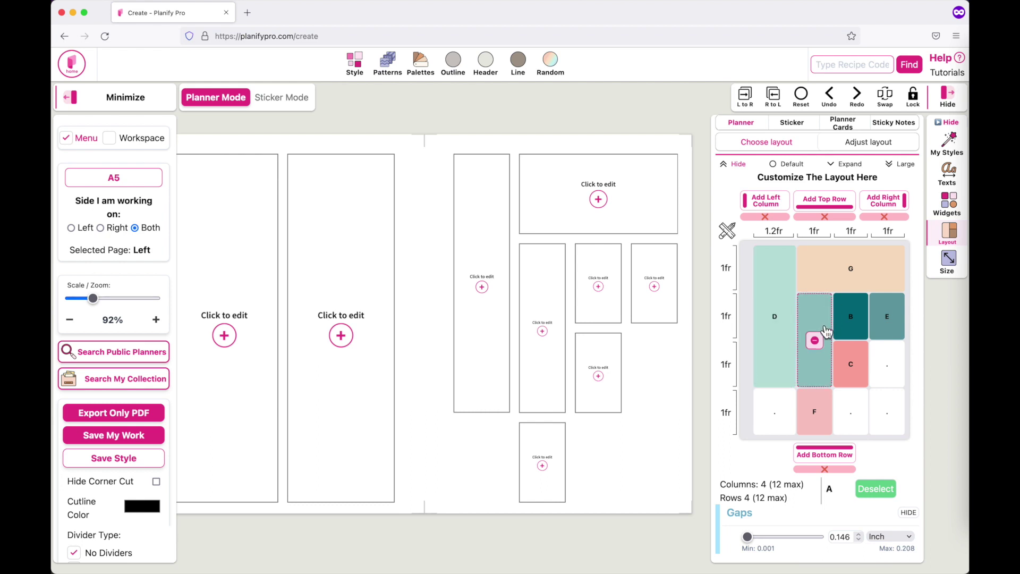
pyautogui.click(815, 340)
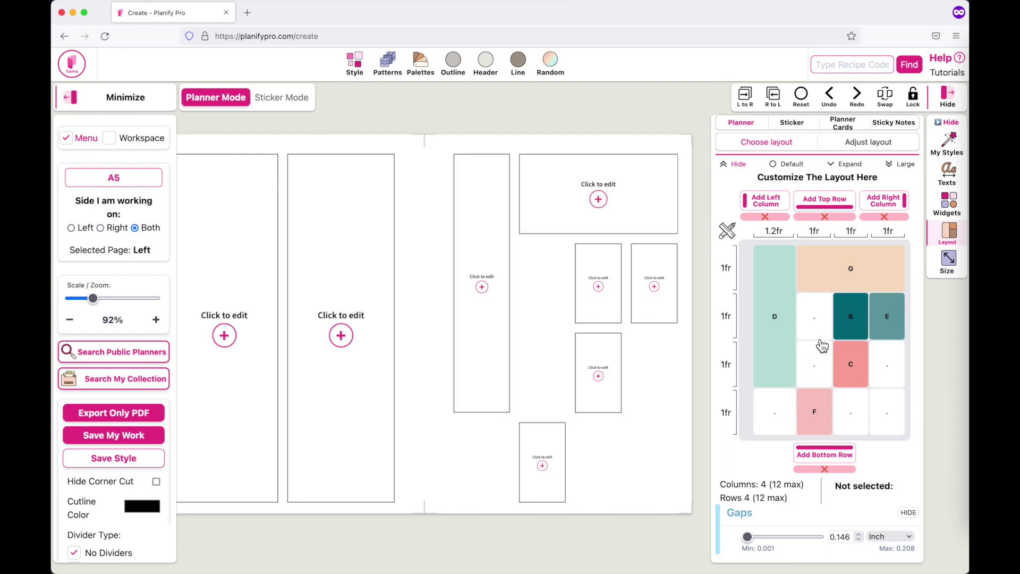
pyautogui.click(865, 274)
pyautogui.click(855, 279)
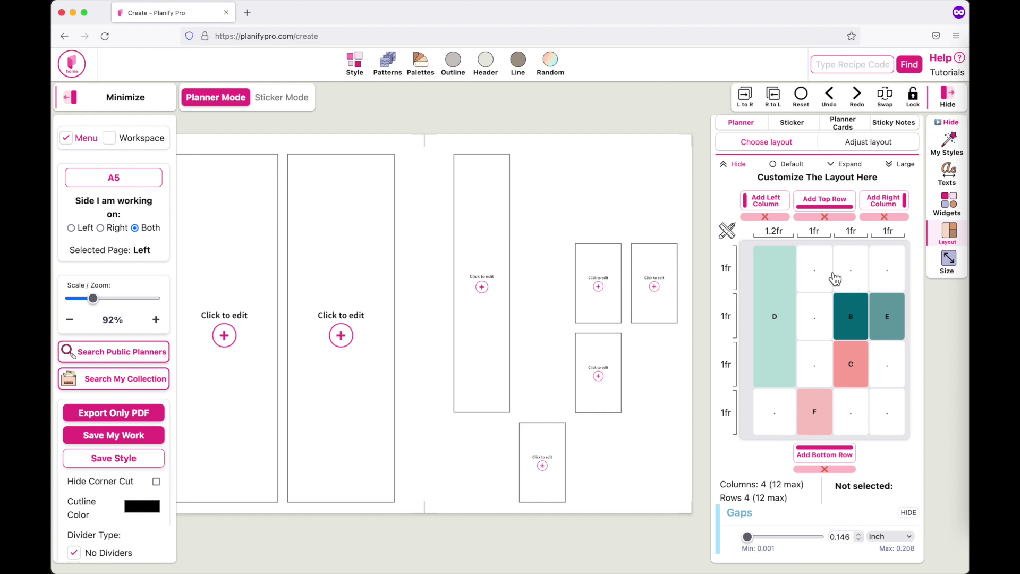
pyautogui.click(775, 321)
pyautogui.click(807, 317)
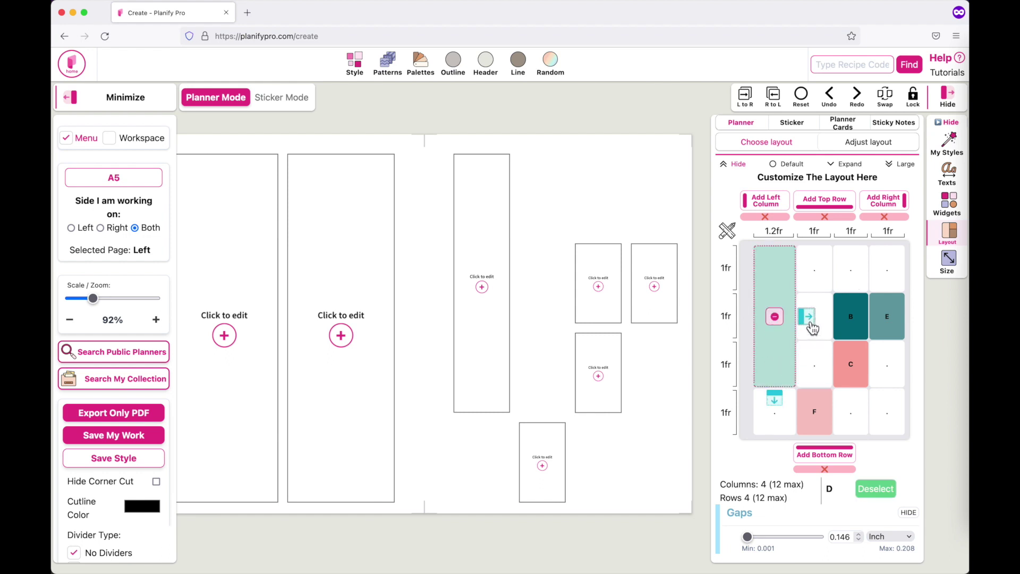
# Add a new box A in column 3's top cell and widen it into the top-right cell.
pyautogui.click(851, 271)
pyautogui.click(861, 277)
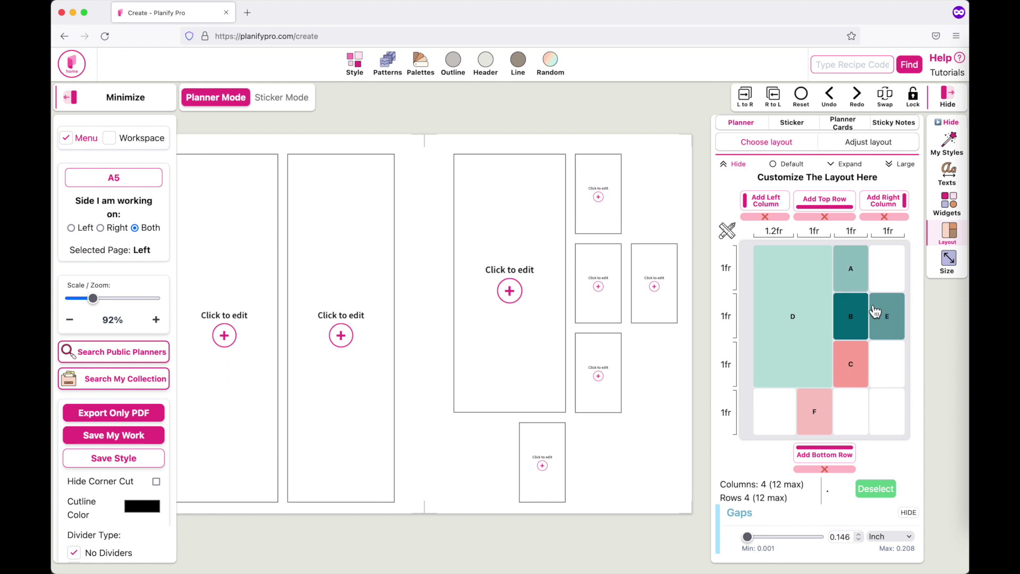
pyautogui.click(886, 269)
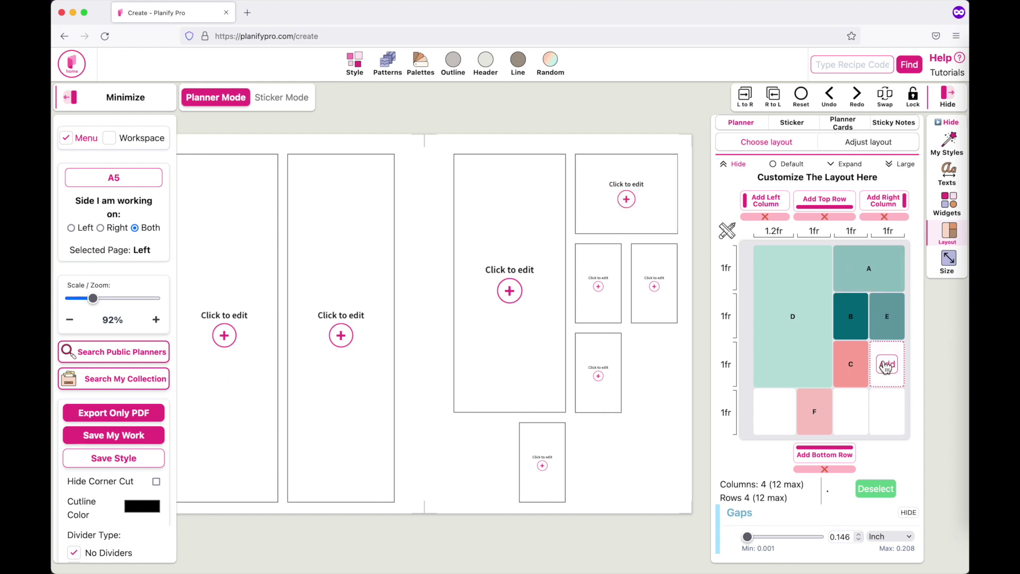
# Delete box C and extend box B down into row 3.
pyautogui.click(850, 386)
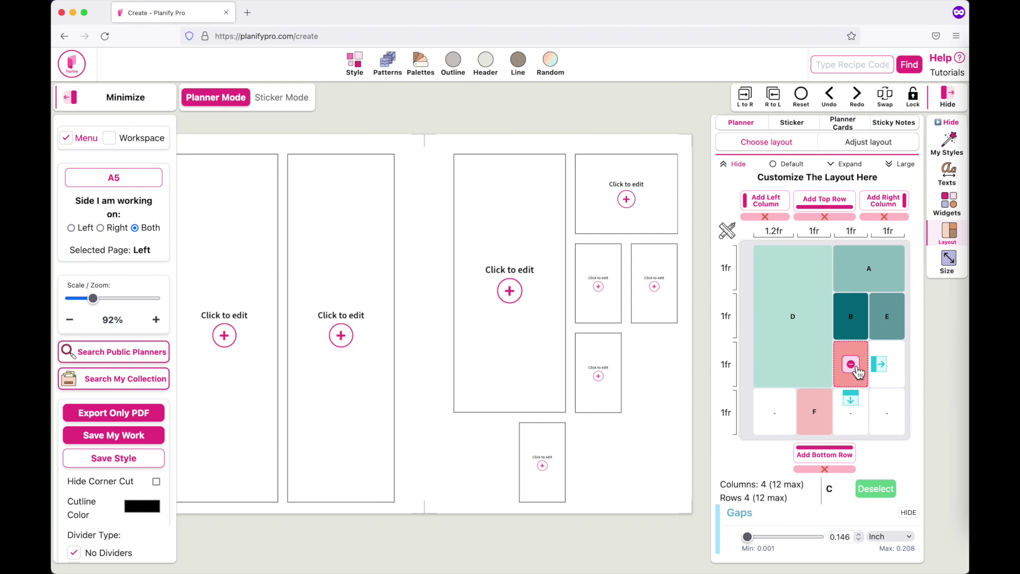
pyautogui.click(855, 366)
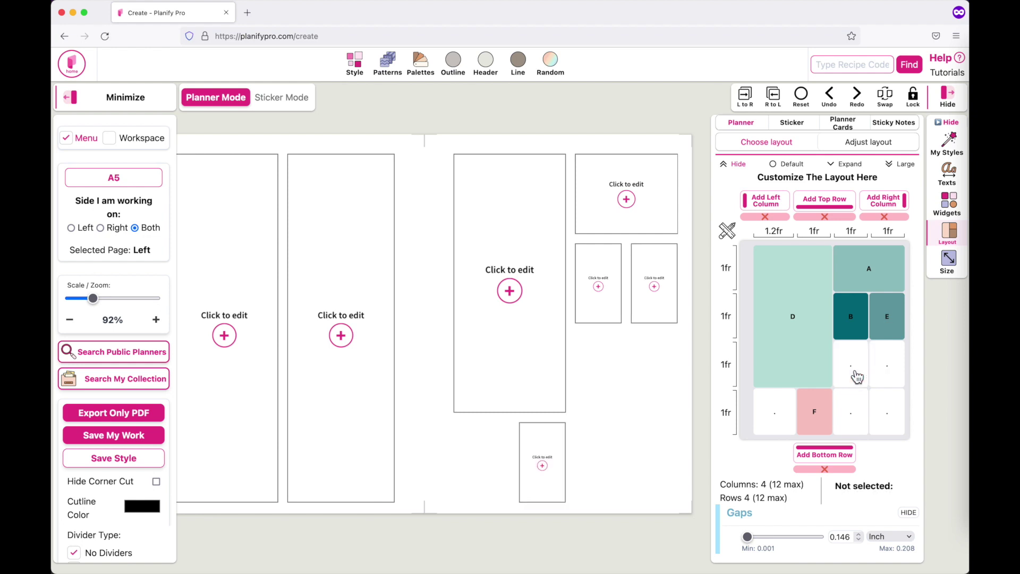
pyautogui.click(866, 319)
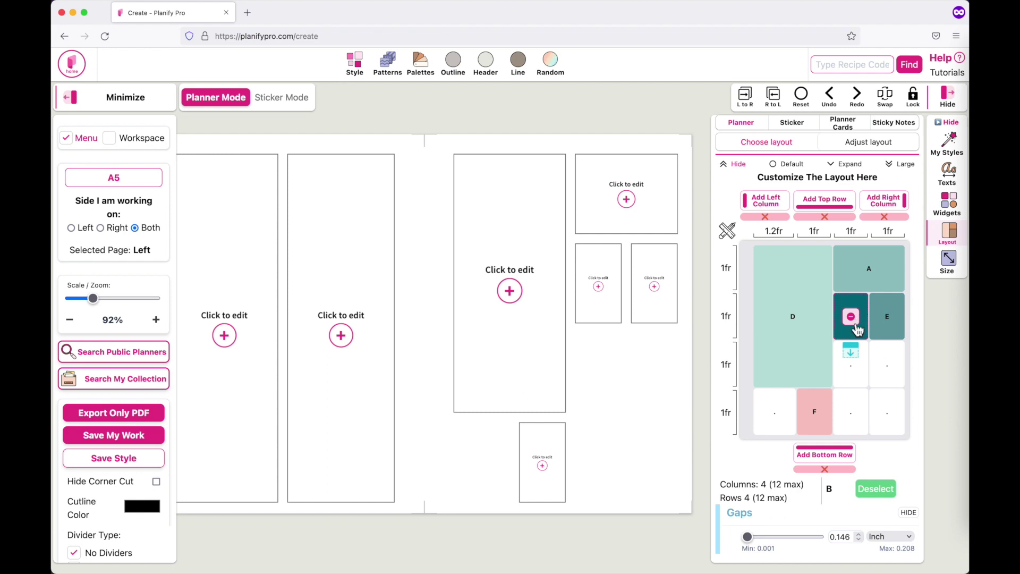
pyautogui.click(851, 353)
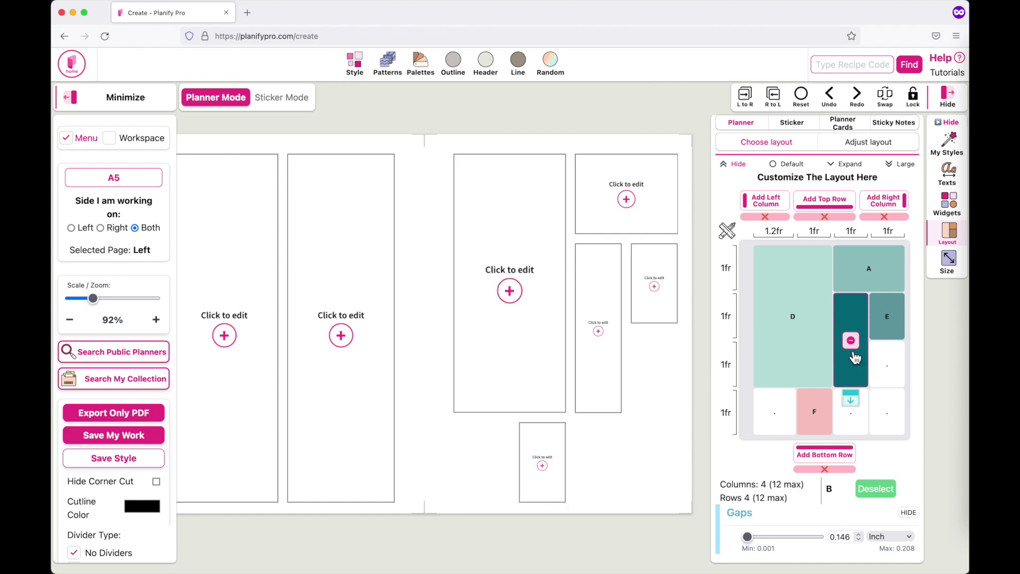
pyautogui.click(898, 380)
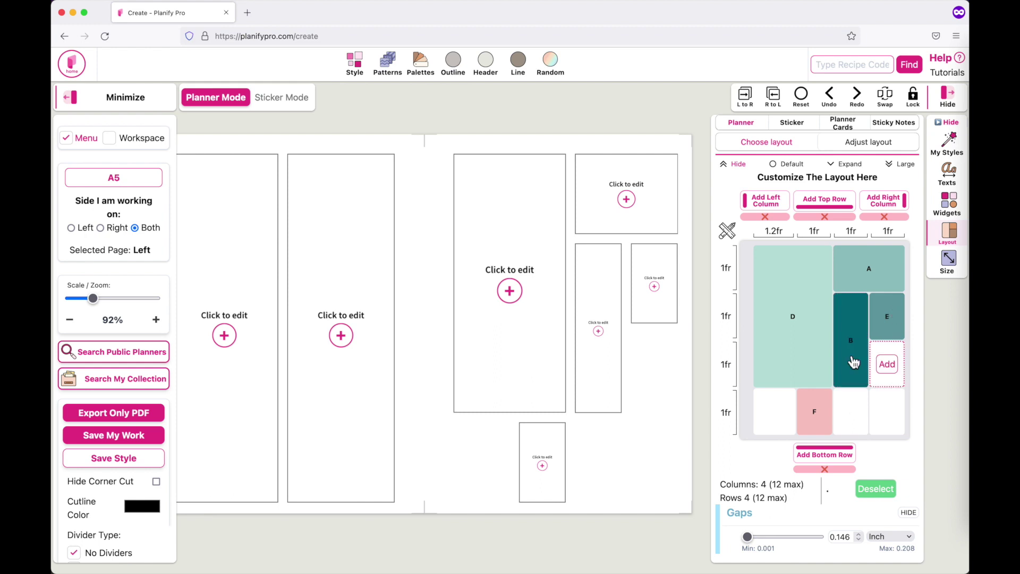
# Delete box E and extend box B right into column 4.
pyautogui.click(895, 330)
pyautogui.click(892, 322)
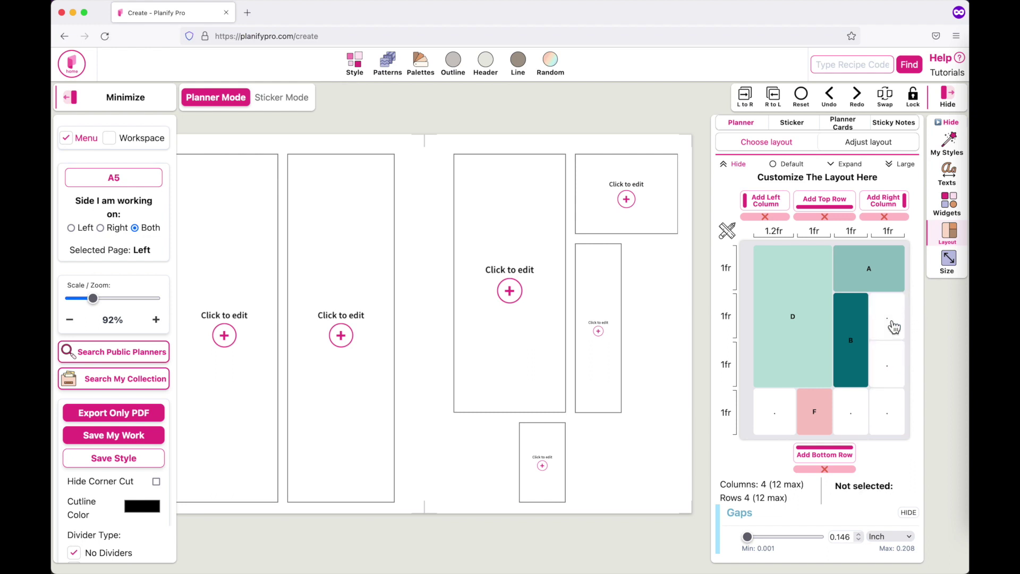
pyautogui.click(846, 361)
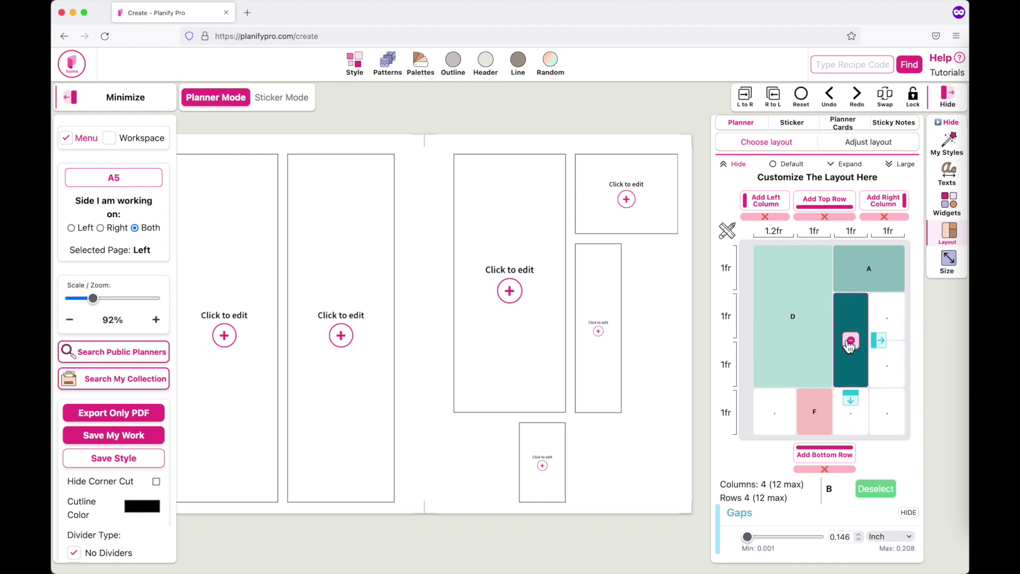
pyautogui.click(880, 341)
pyautogui.click(903, 434)
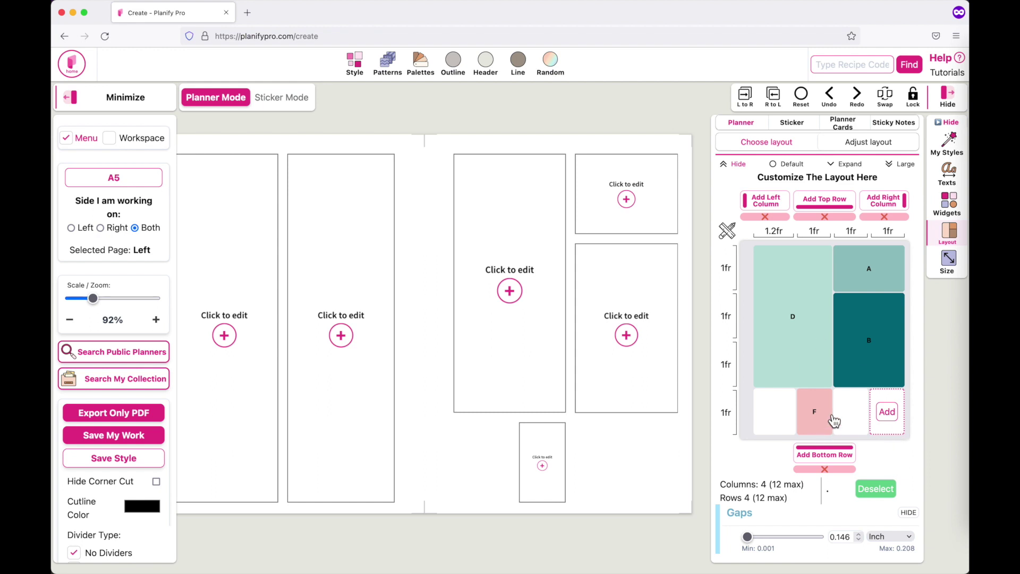
# Remove box F from the bottom row.
pyautogui.click(821, 433)
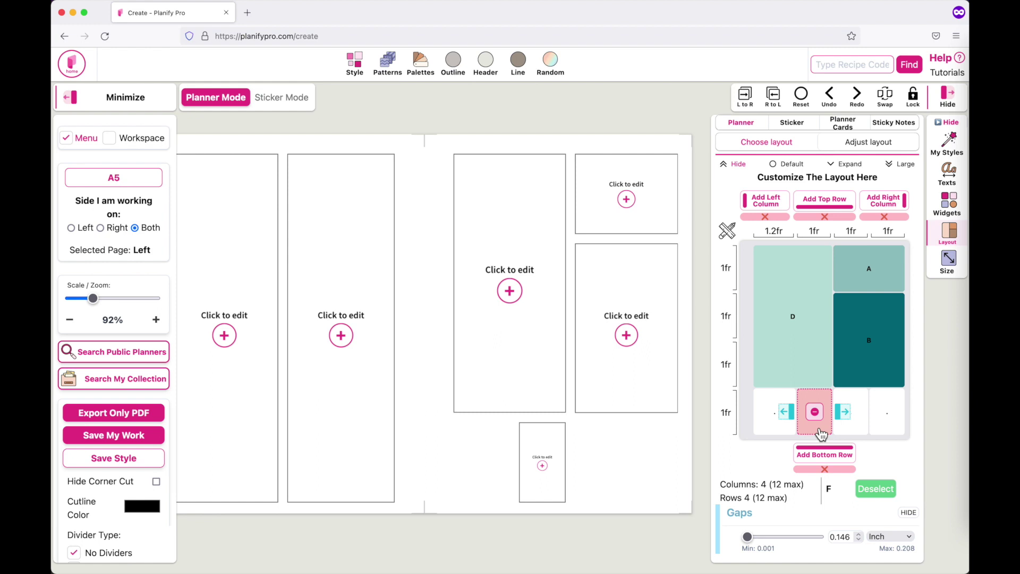
pyautogui.click(786, 411)
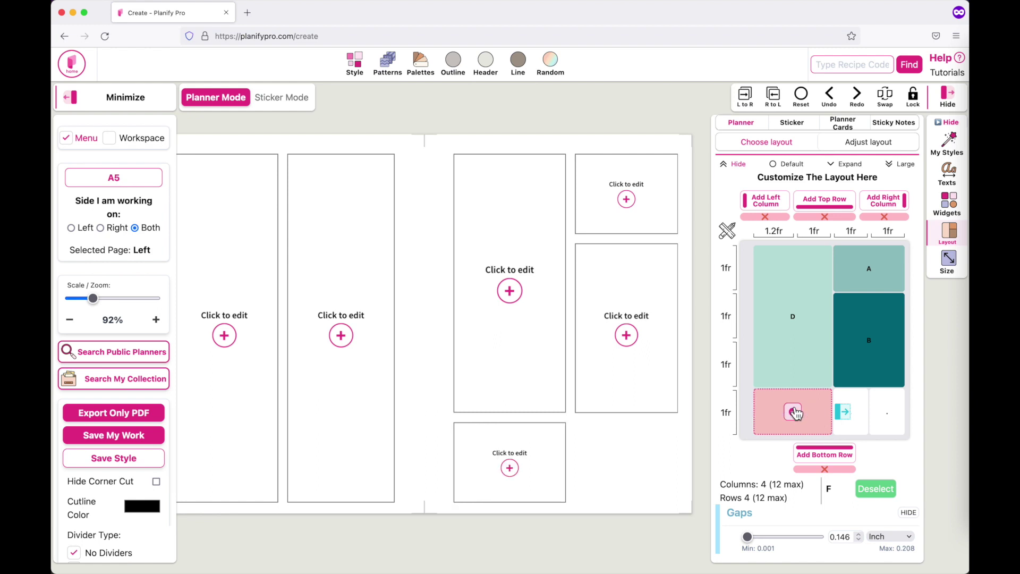
pyautogui.click(844, 412)
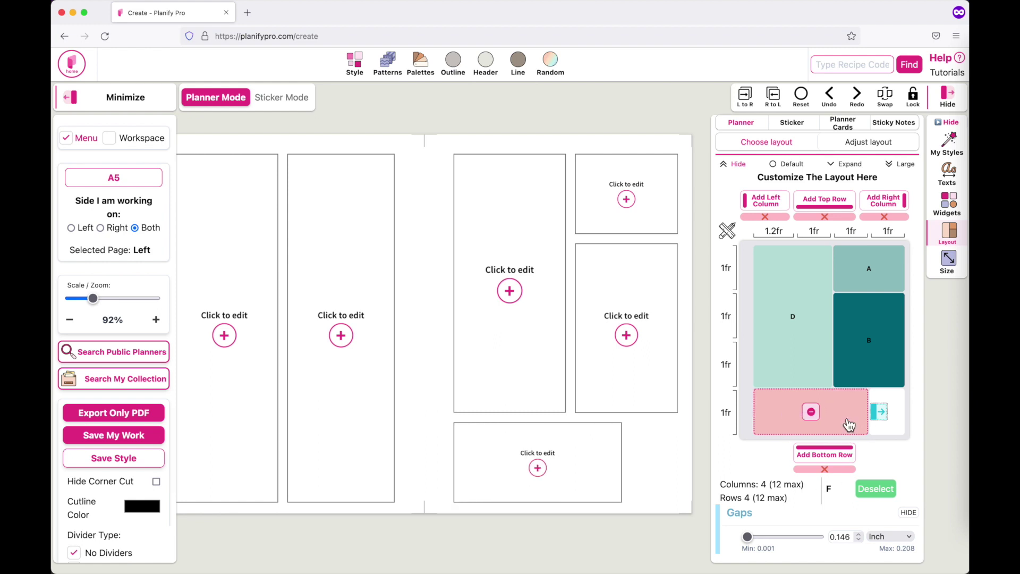
pyautogui.click(813, 414)
# Add a new box C in the bottom row spanning the middle two columns.
pyautogui.click(814, 413)
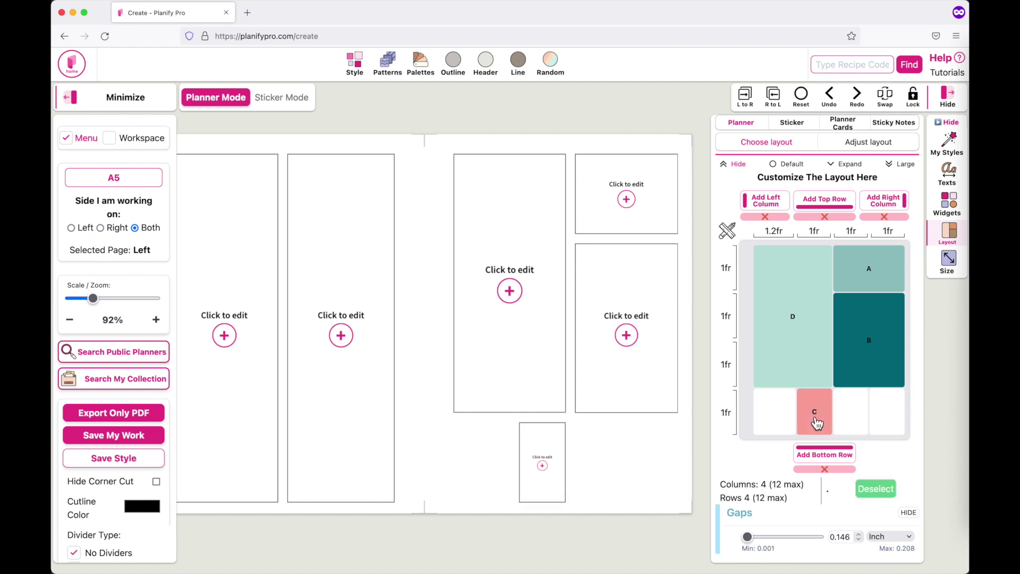
pyautogui.click(816, 421)
pyautogui.click(841, 412)
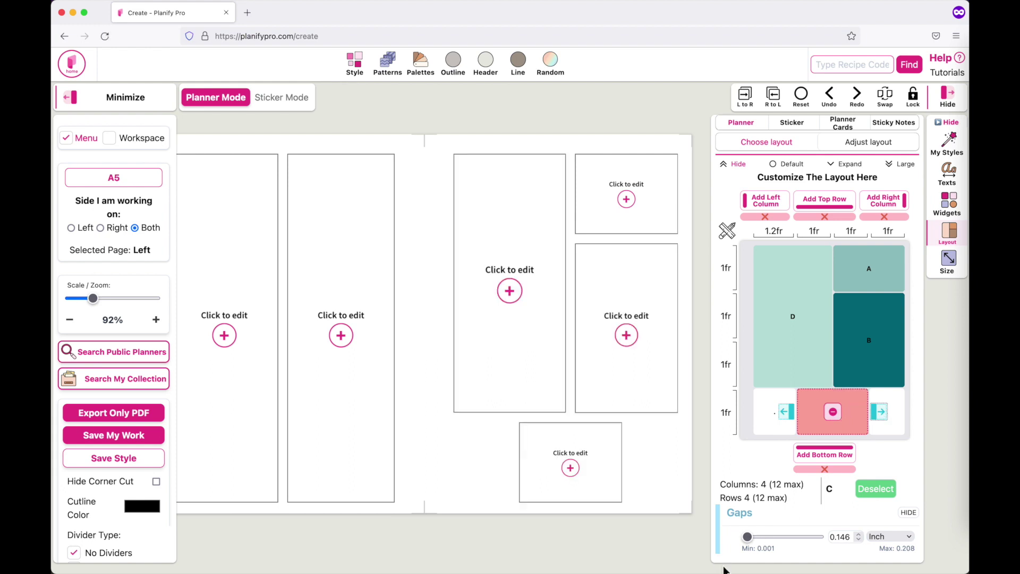